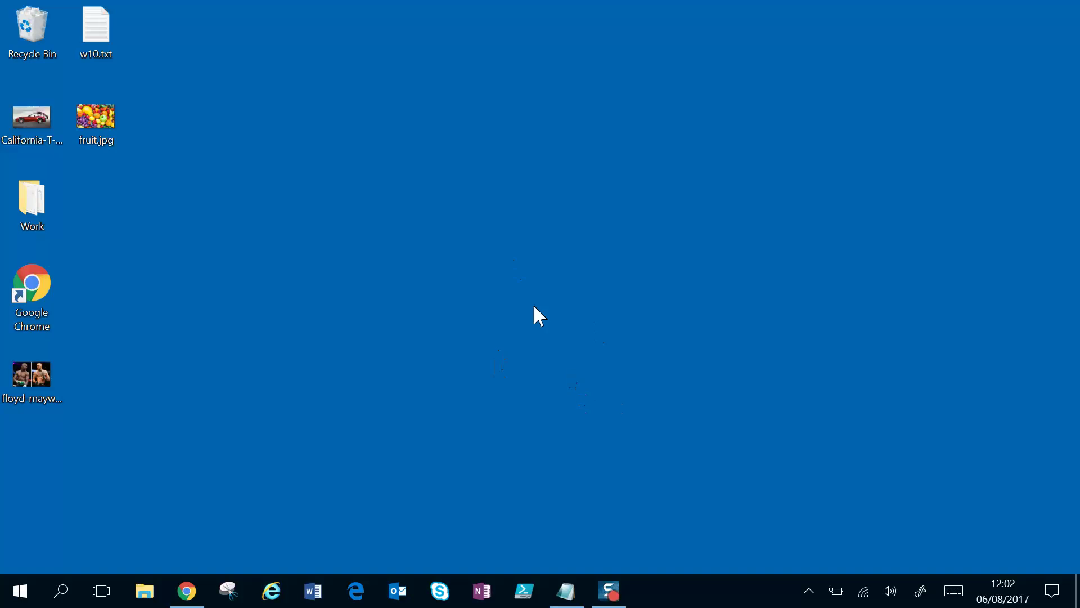
- Bring up the desktop right-click options list on an empty desktop area
{"action": "right_click", "coordinate": [648, 297]}
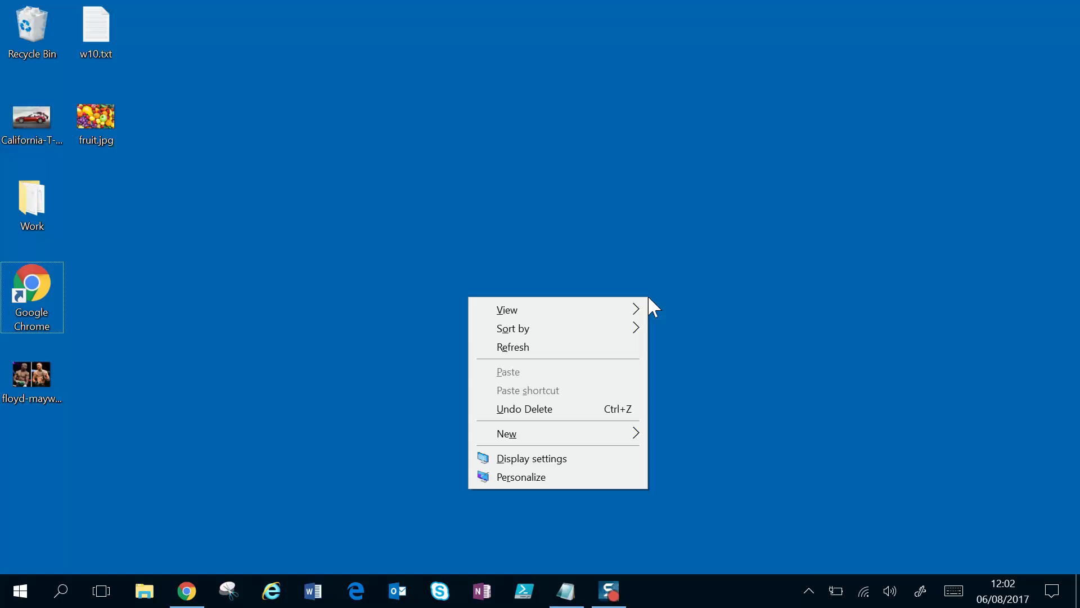
{"action": "mouse_move", "coordinate": [508, 310]}
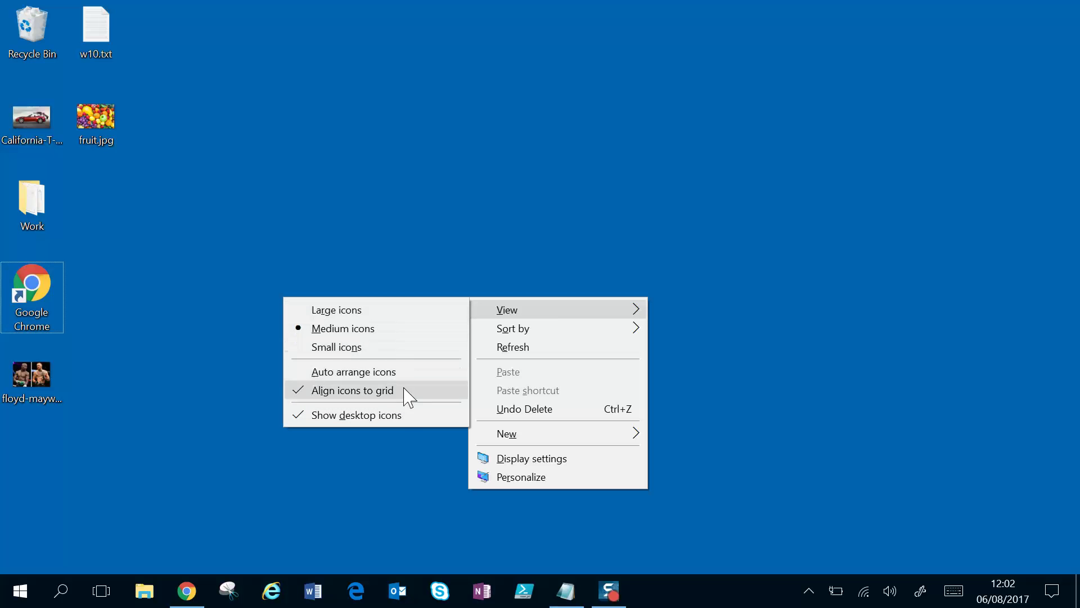
- Turn off Show desktop icons so the desktop shows no icons
{"action": "left_click", "coordinate": [426, 424]}
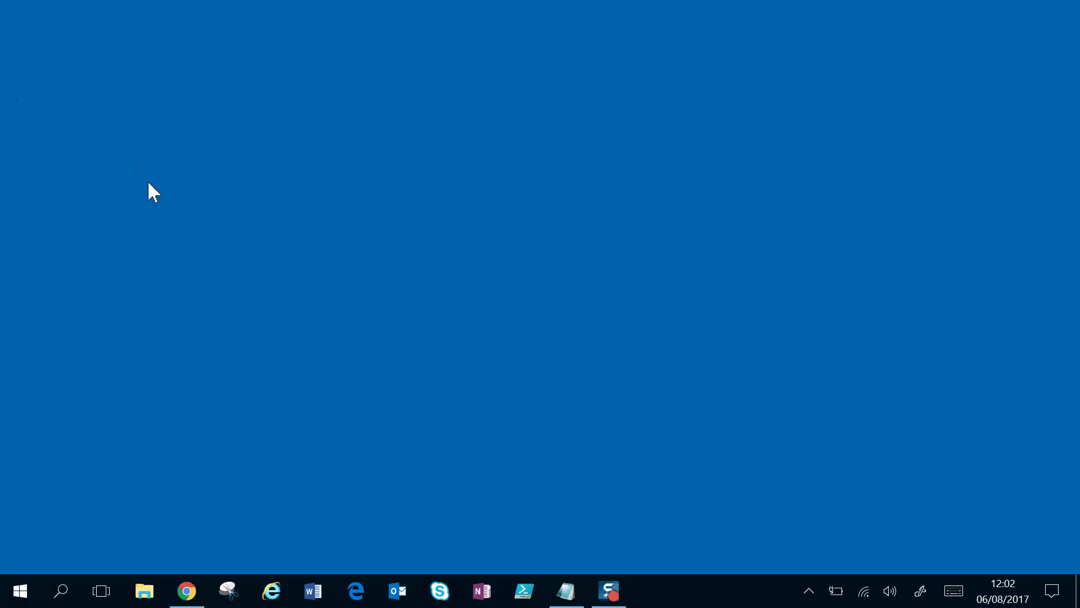
{"action": "right_click", "coordinate": [376, 212]}
{"action": "mouse_move", "coordinate": [286, 225]}
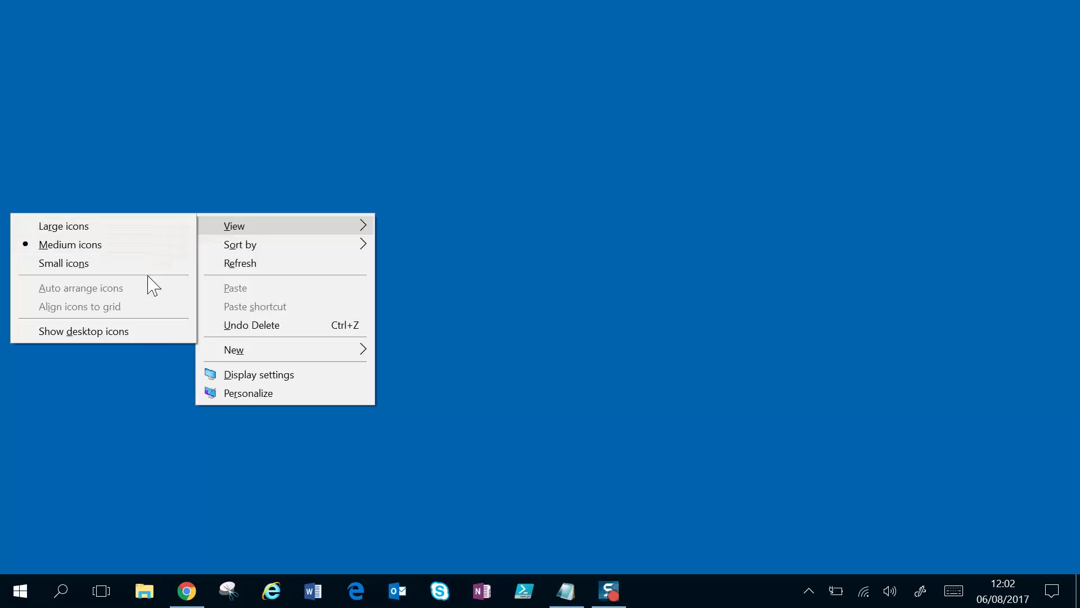
{"action": "left_click", "coordinate": [148, 331]}
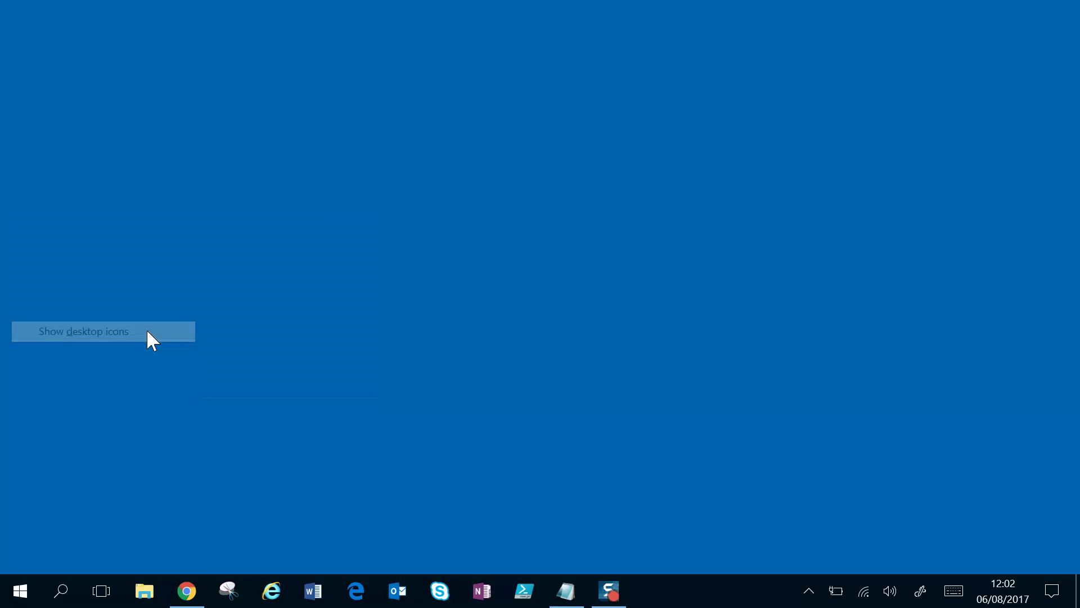
{"action": "right_click", "coordinate": [367, 258]}
{"action": "mouse_move", "coordinate": [225, 271]}
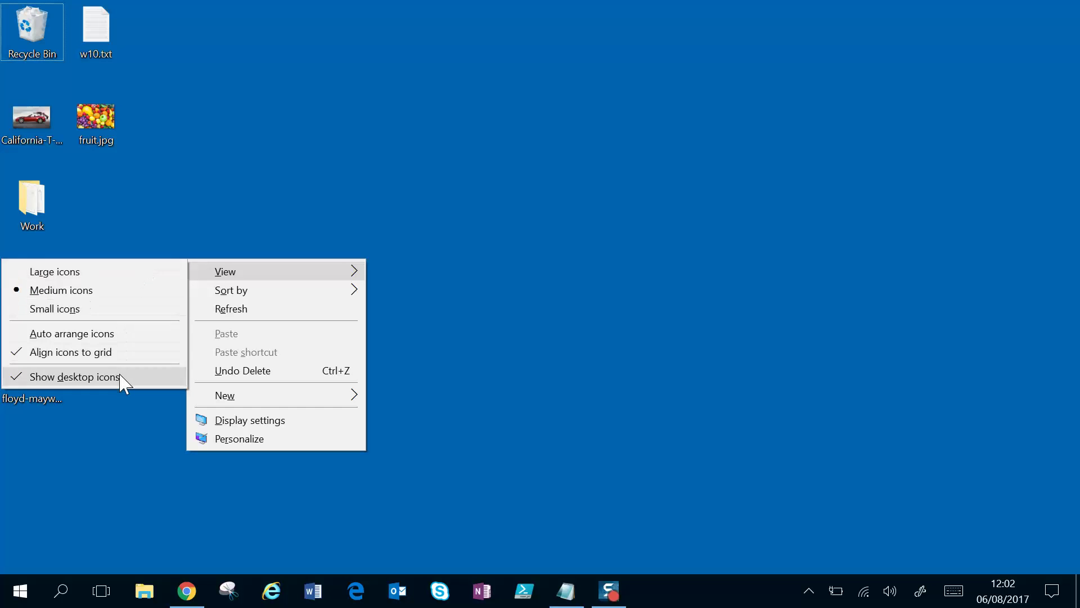
{"action": "left_click", "coordinate": [121, 376]}
- Create a New Text Document from the desktop options while icons stay hidden
{"action": "right_click", "coordinate": [477, 263]}
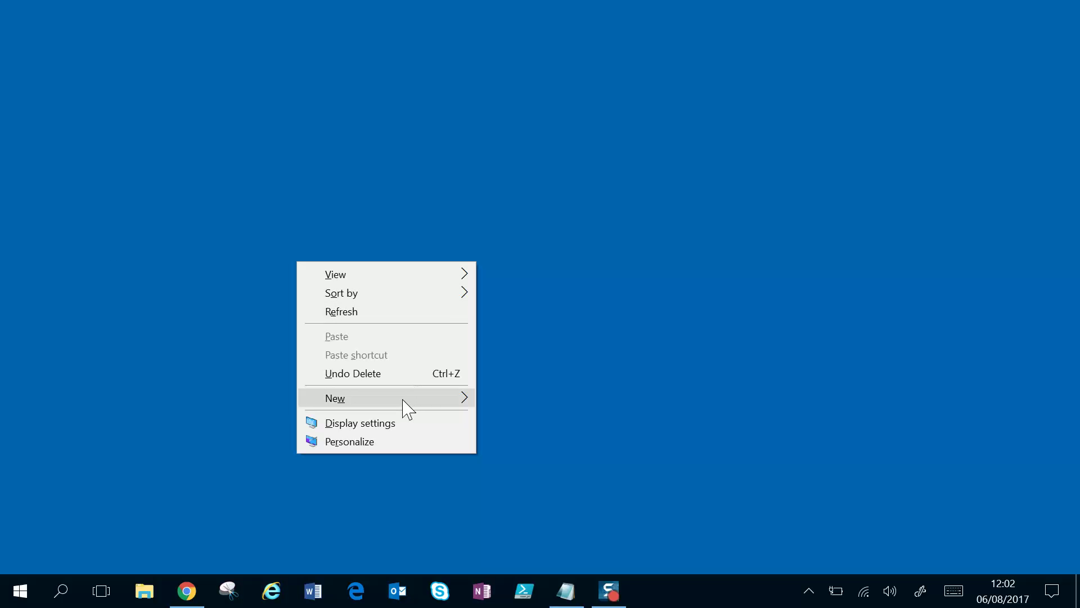
{"action": "mouse_move", "coordinate": [334, 398]}
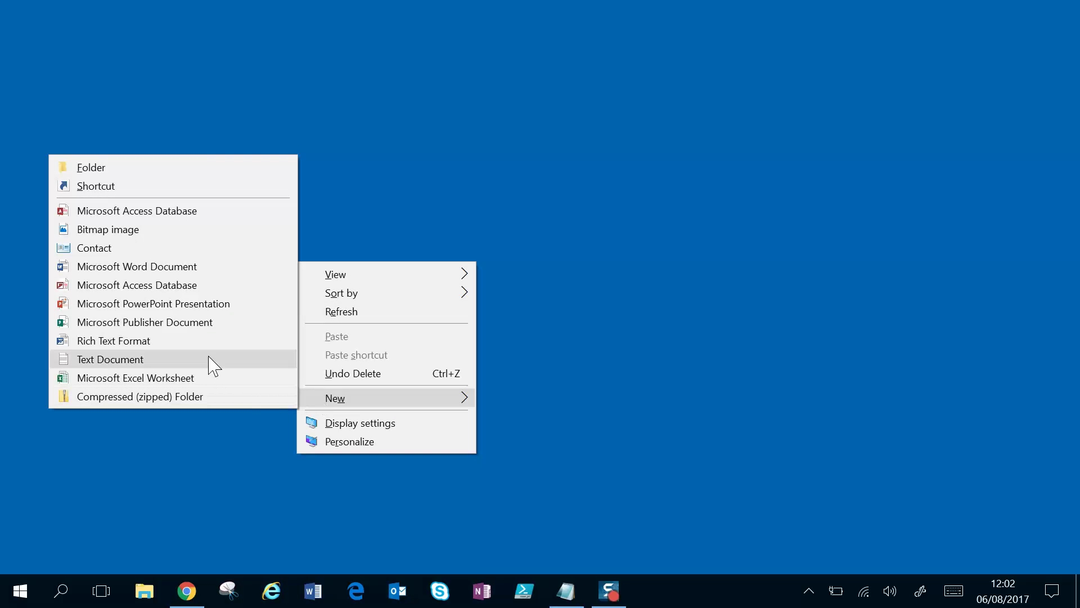
{"action": "left_click", "coordinate": [211, 363]}
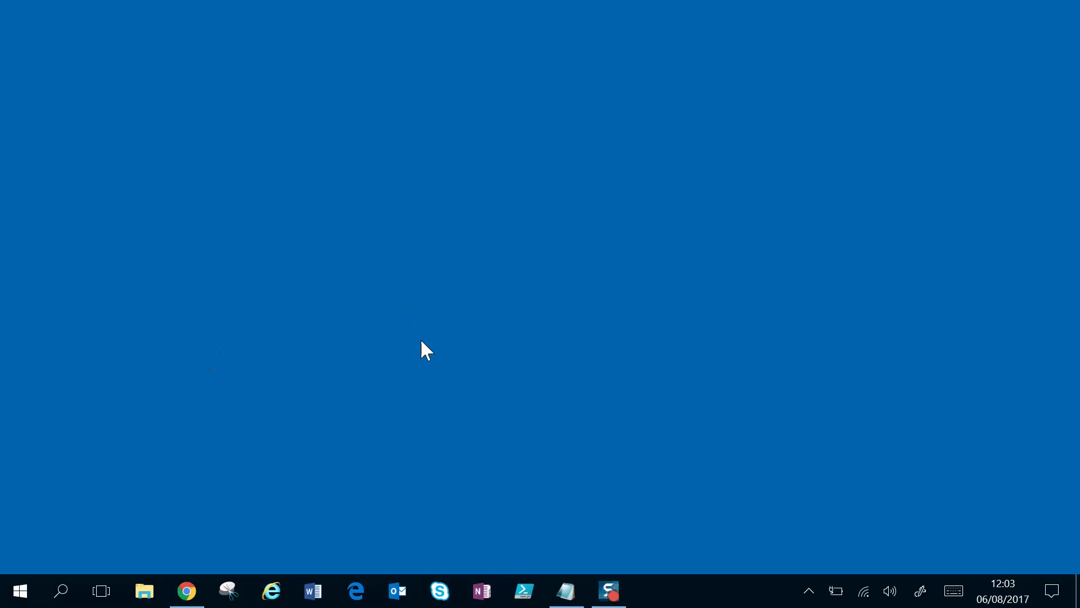
{"action": "right_click", "coordinate": [447, 259]}
{"action": "mouse_move", "coordinate": [321, 270]}
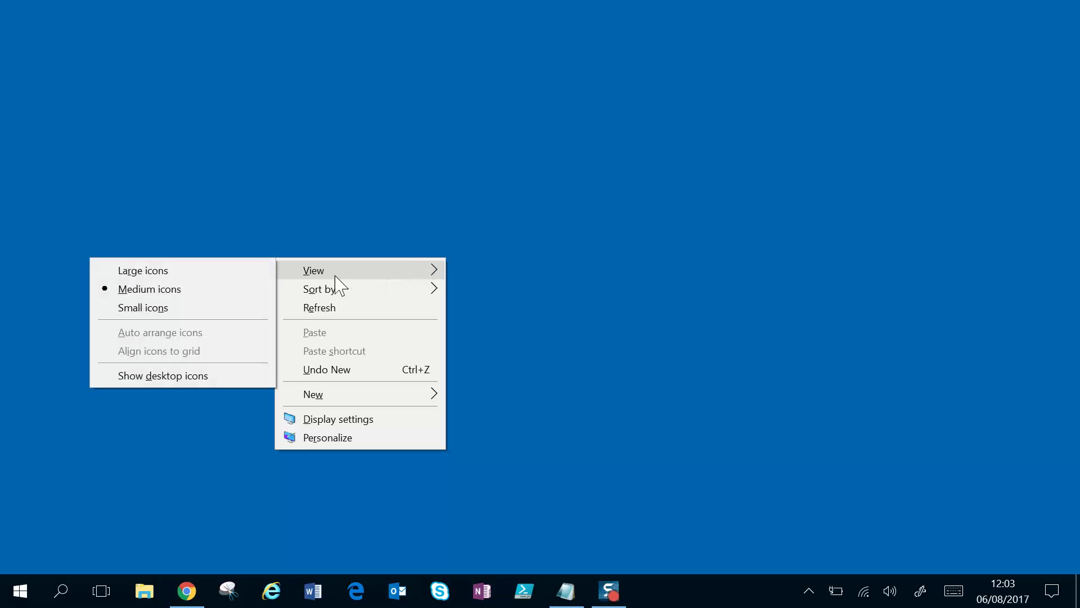
- Turn Show desktop icons back on, revealing the new text document
{"action": "left_click", "coordinate": [212, 375]}
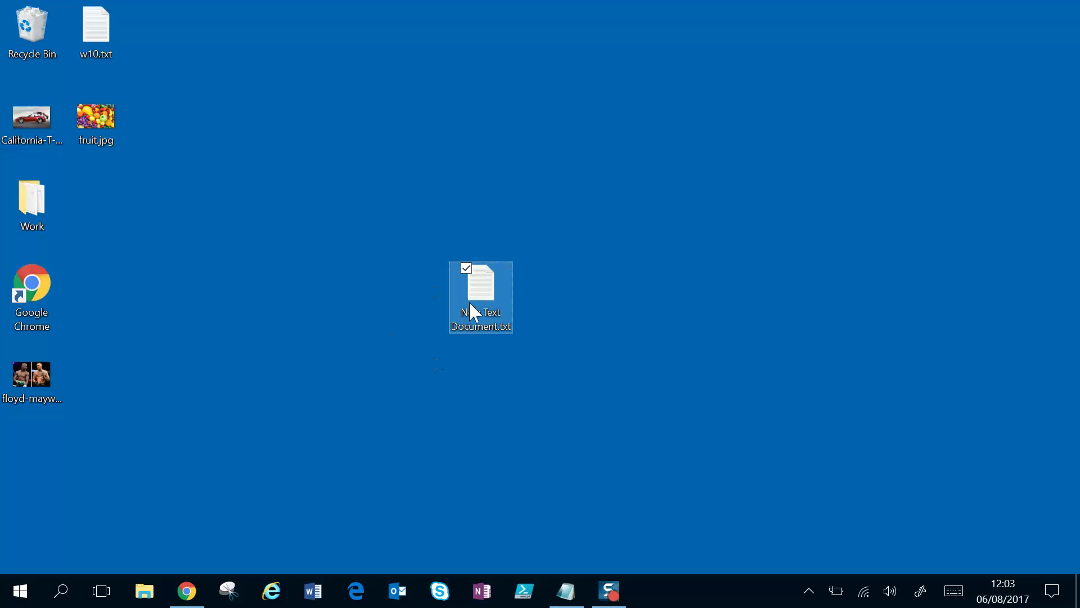